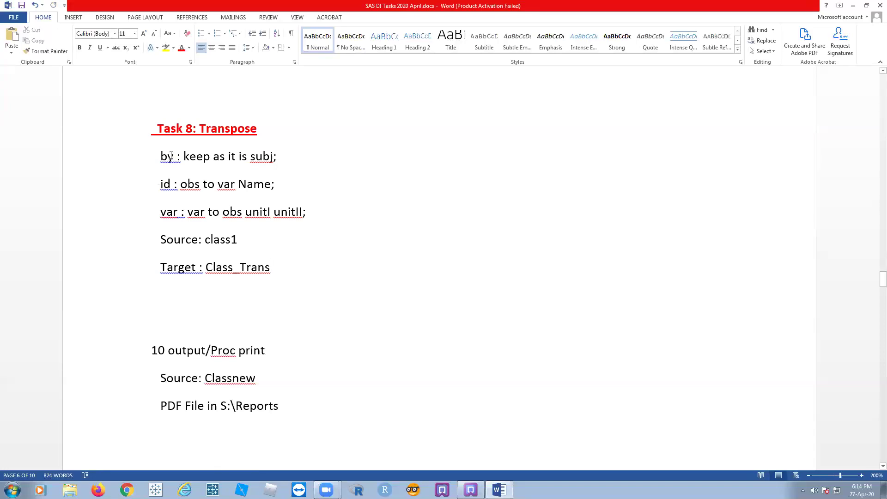
# Review the Task 8 notes: the id, var, Target Class_Trans and Source class1 lines
pyautogui.click(173, 187)
pyautogui.click(174, 213)
pyautogui.click(307, 271)
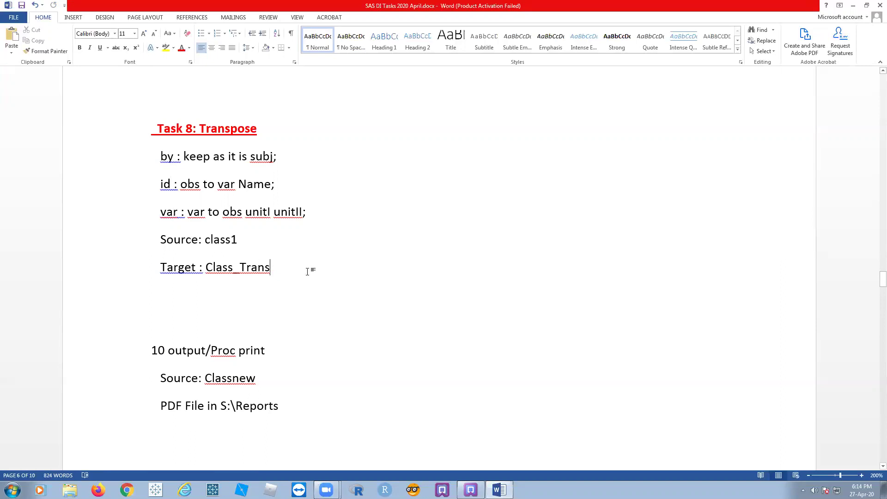
pyautogui.tripleClick(270, 267)
pyautogui.click(434, 272)
pyautogui.tripleClick(192, 248)
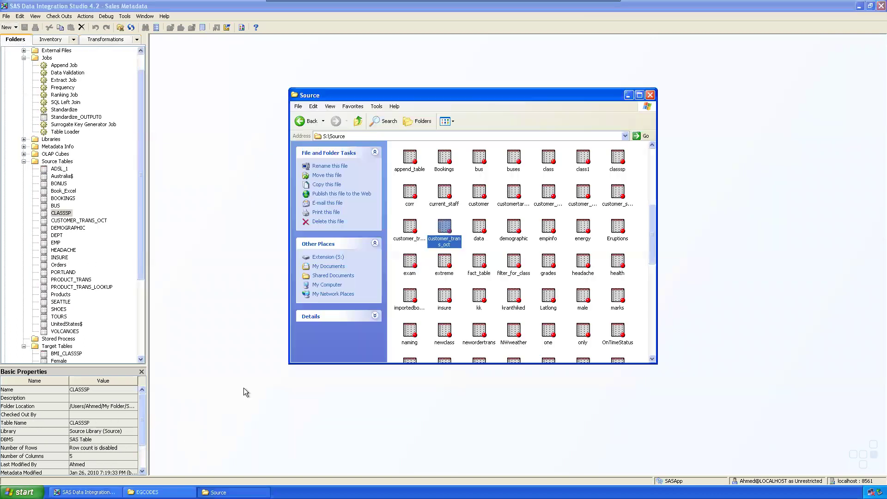
# Copy the class1 data set from the Source folder into the EGCODES folder
pyautogui.click(444, 264)
pyautogui.press('c')
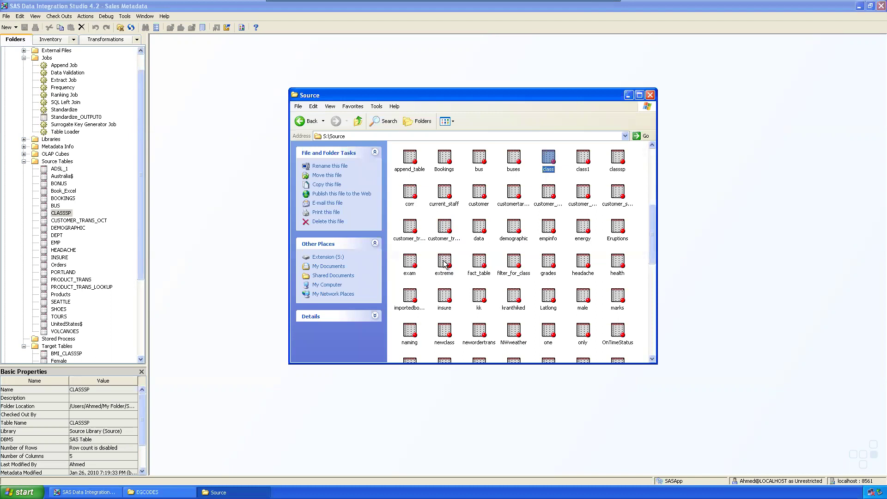
pyautogui.rightClick(586, 154)
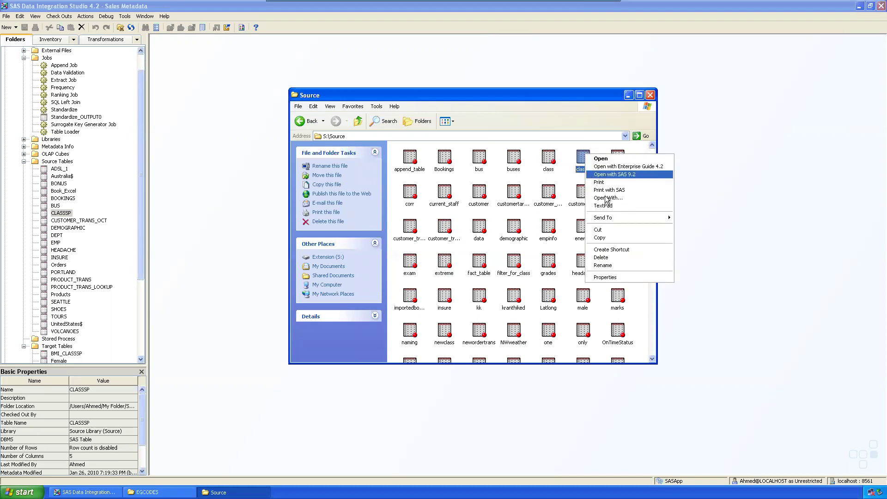
pyautogui.click(608, 238)
pyautogui.click(147, 492)
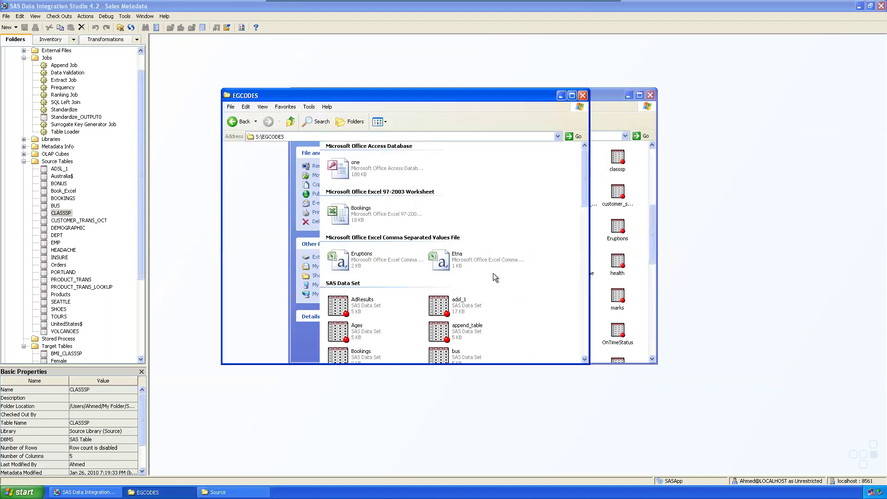
pyautogui.rightClick(520, 288)
pyautogui.click(547, 334)
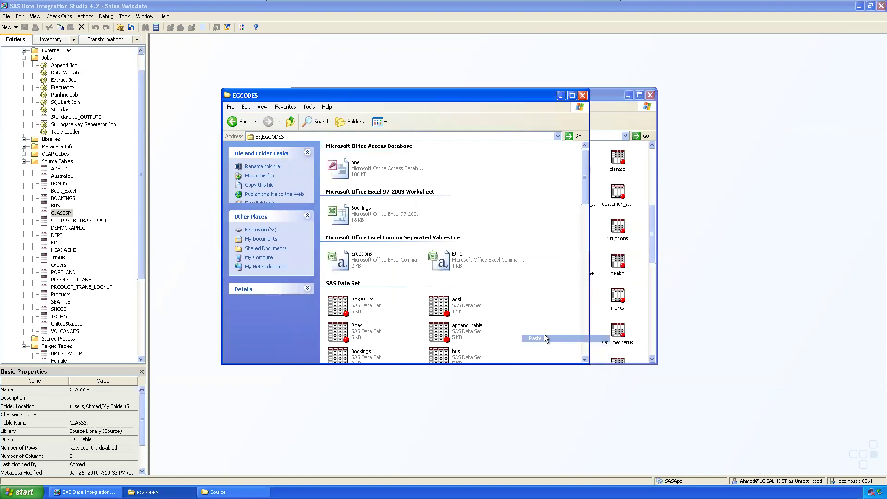
# Close both Explorer windows and bring up the Source Tables folder's actions
pyautogui.hotkey('alt', 'F4')
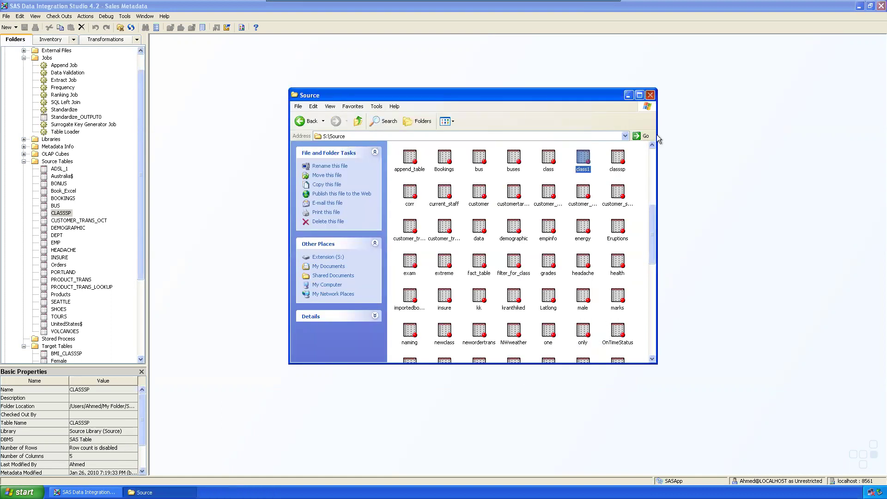
pyautogui.click(650, 95)
pyautogui.rightClick(62, 161)
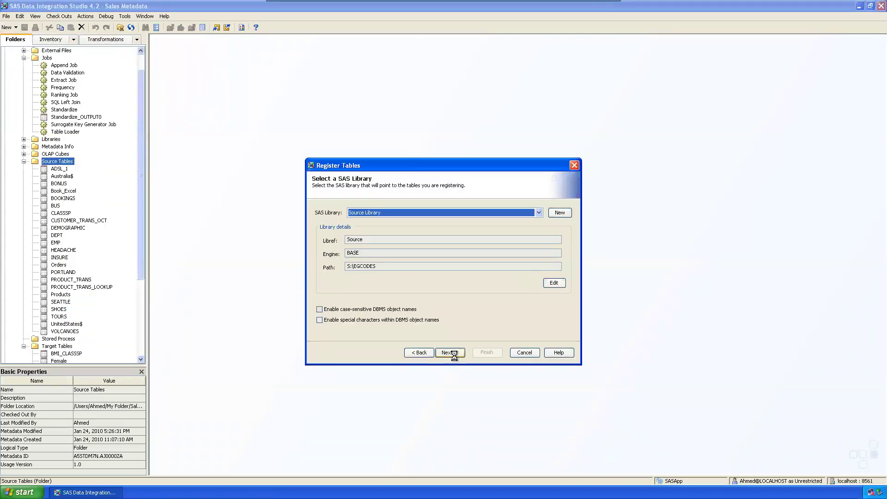
# Register CLASS1 from Source Library and view its 8 rows of subj, Name, unitI, unitII
pyautogui.click(453, 353)
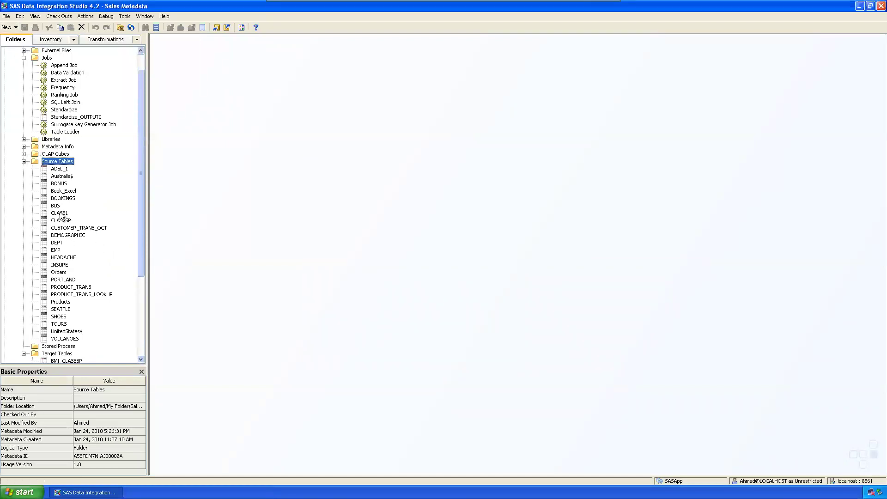
pyautogui.rightClick(61, 216)
pyautogui.click(96, 231)
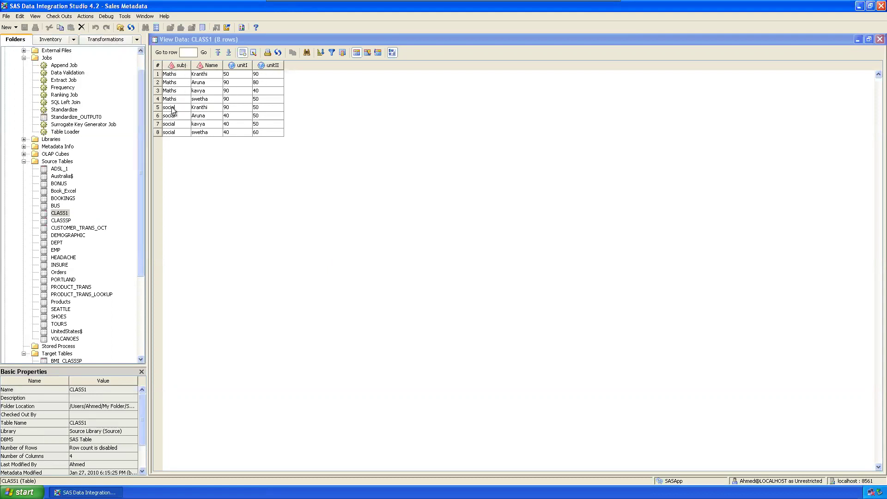
pyautogui.click(210, 116)
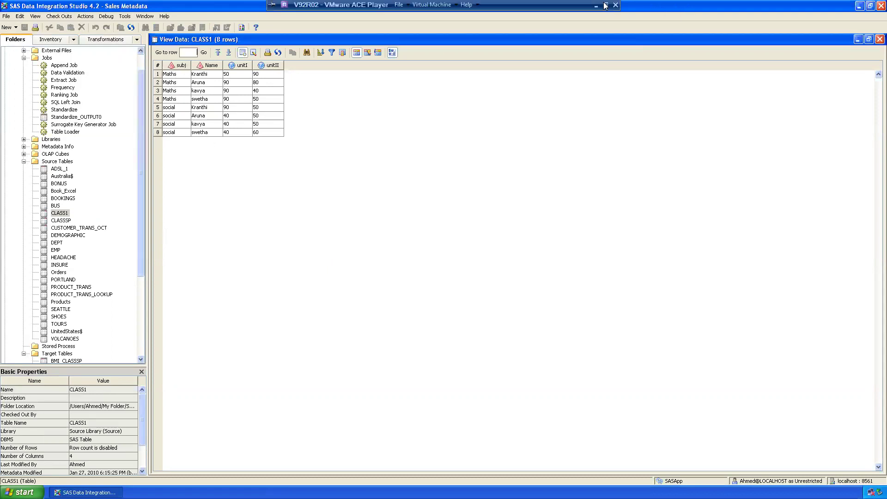
# Window the virtual machine and position the CLASS1 grid beside the Word Task 8 notes
pyautogui.click(606, 6)
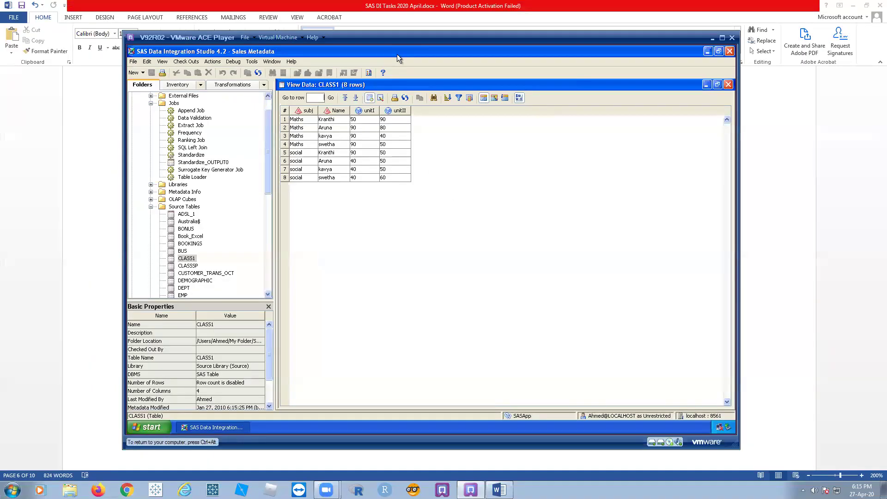
pyautogui.moveTo(415, 40); pyautogui.dragTo(402, 237)
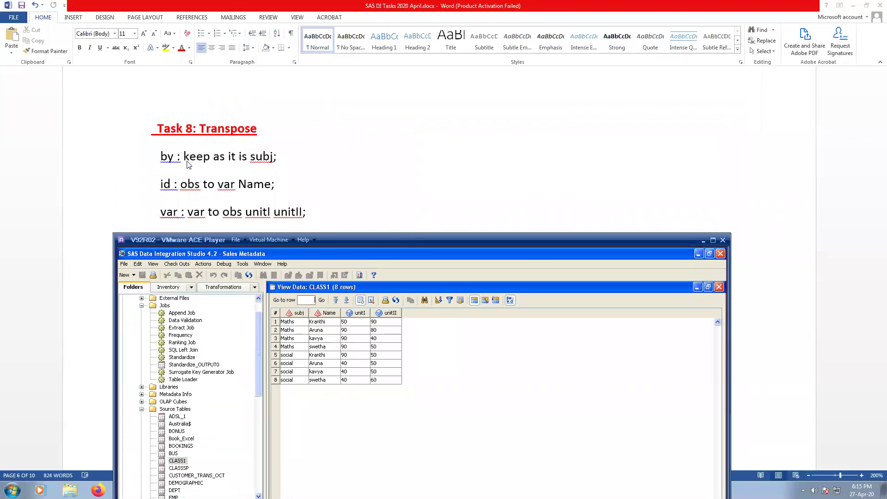
pyautogui.moveTo(330, 240); pyautogui.dragTo(563, 149)
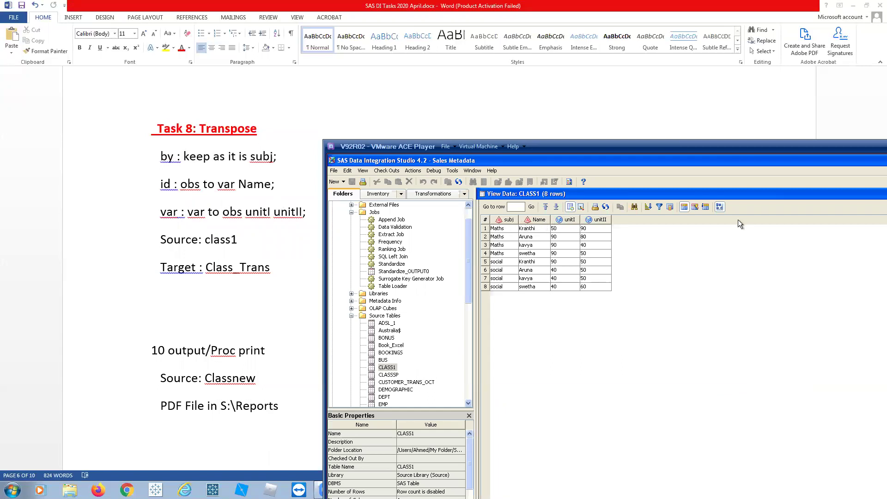
pyautogui.moveTo(563, 144); pyautogui.dragTo(523, 120)
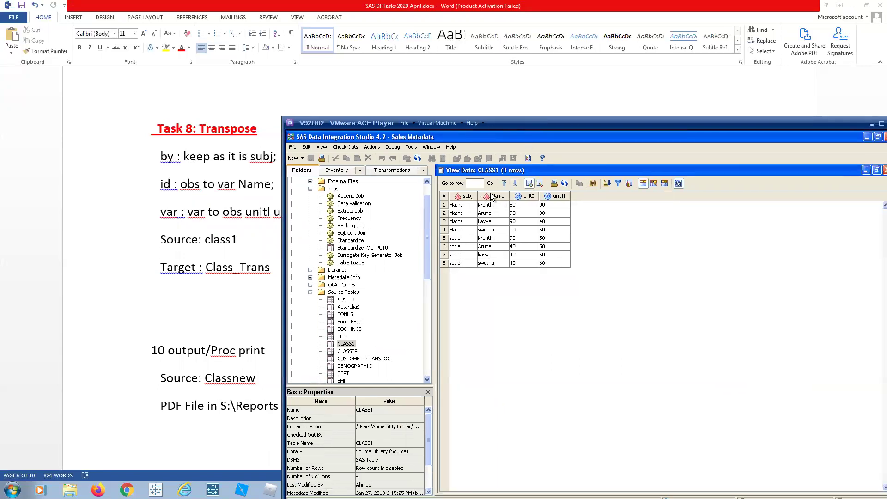
pyautogui.click(492, 213)
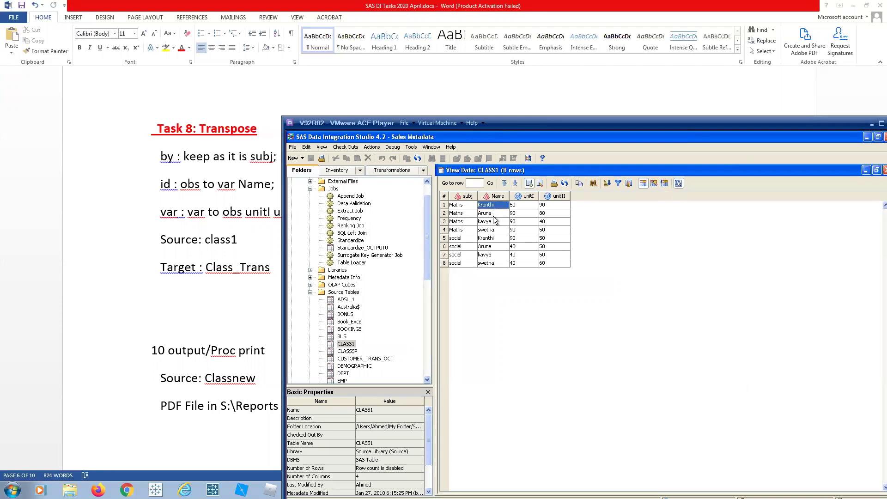
pyautogui.click(493, 230)
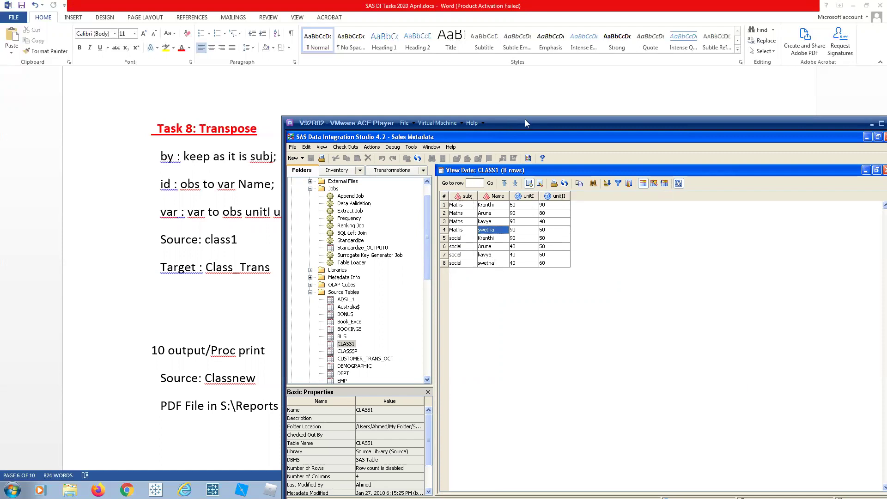
pyautogui.moveTo(562, 117); pyautogui.dragTo(342, 63)
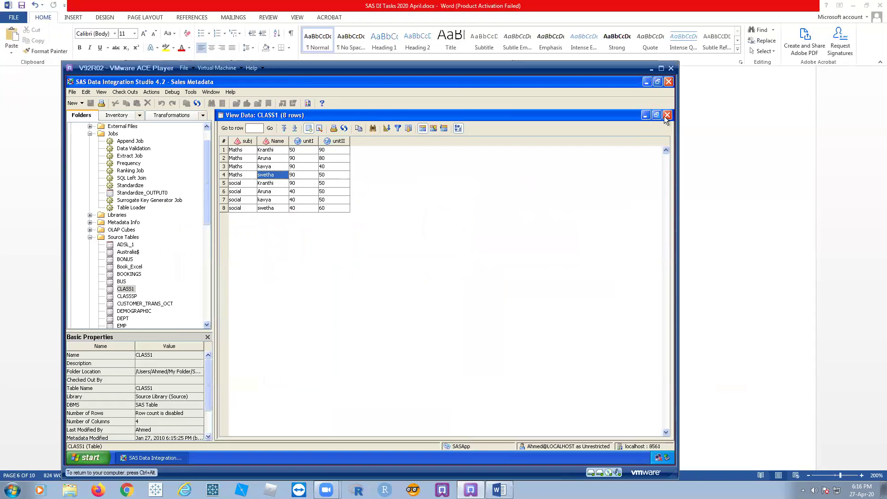
# Close the CLASS1 data view and maximize the virtual machine
pyautogui.click(666, 115)
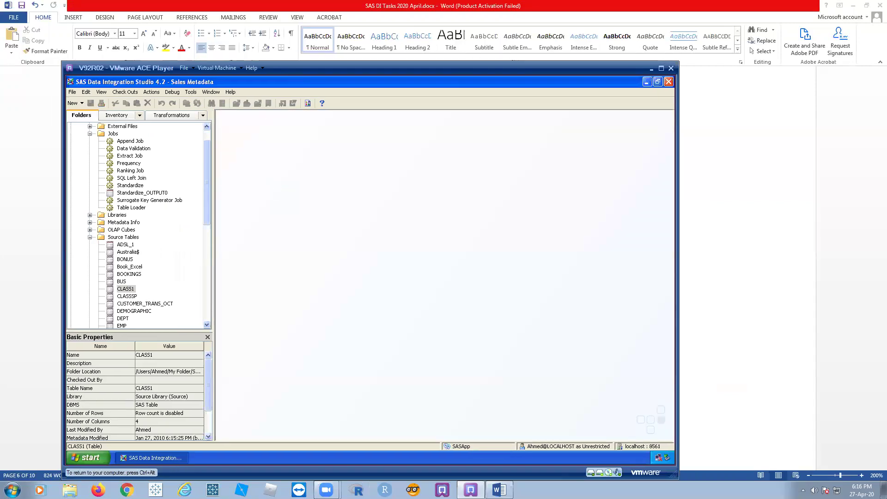
pyautogui.rightClick(113, 135)
pyautogui.click(392, 202)
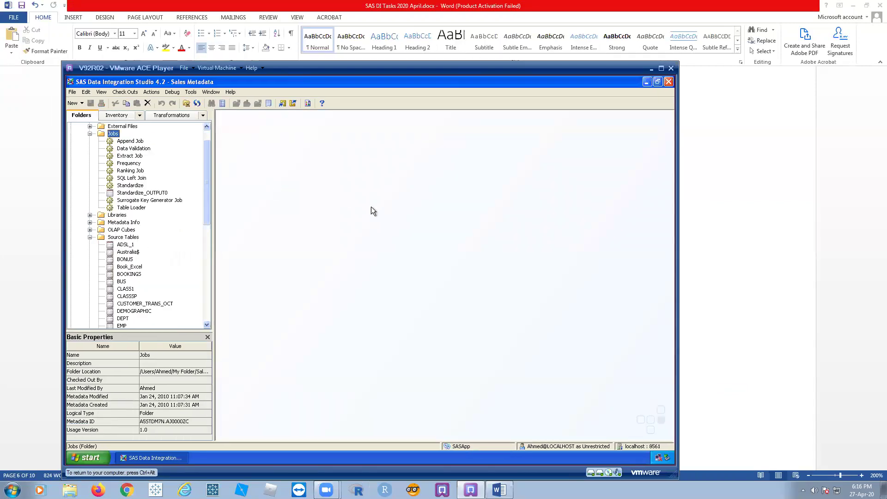
pyautogui.click(133, 194)
pyautogui.scroll(-2, 209, 204)
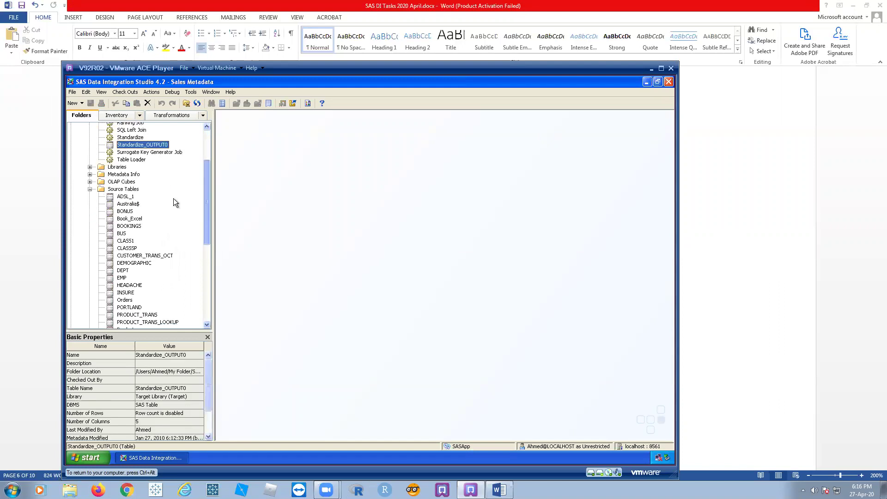
pyautogui.moveTo(206, 193)
pyautogui.mouseDown()
pyautogui.moveTo(207, 215)
pyautogui.moveTo(207, 206)
pyautogui.mouseUp()
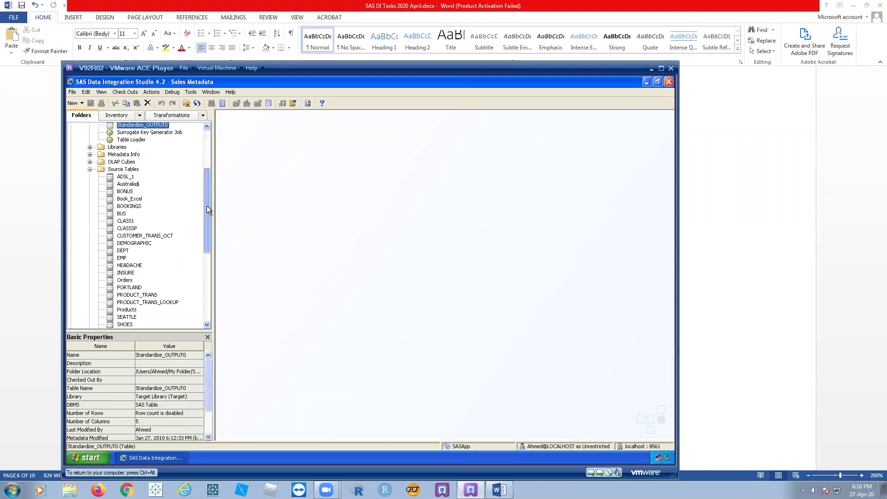
pyautogui.click(661, 68)
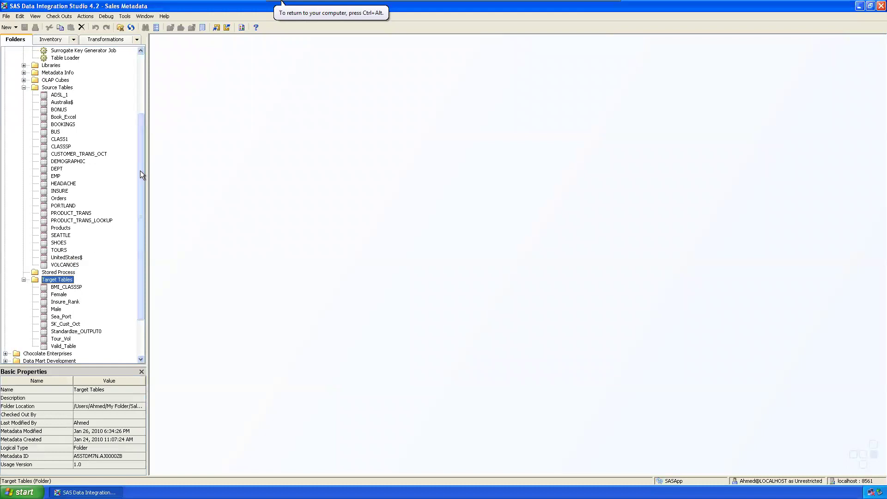
pyautogui.moveTo(142, 175); pyautogui.dragTo(140, 104)
# Create a new job named Transpose in the Jobs folder
pyautogui.rightClick(45, 80)
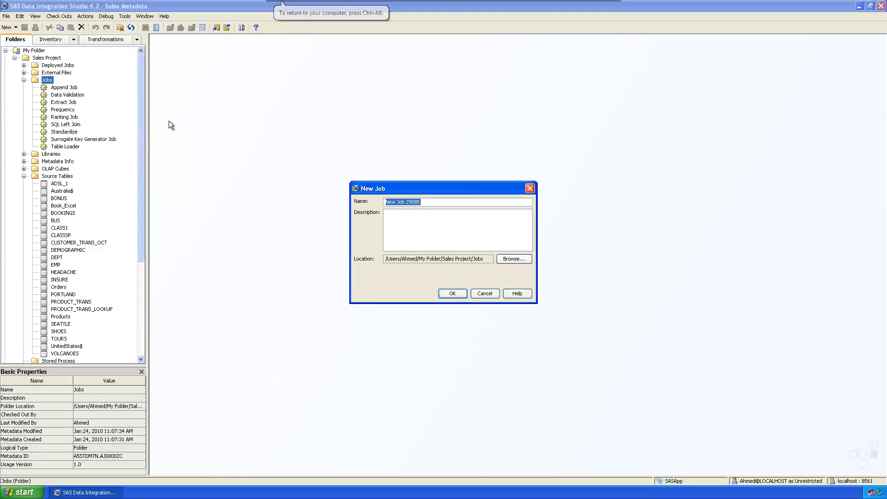
pyautogui.write('Transp')
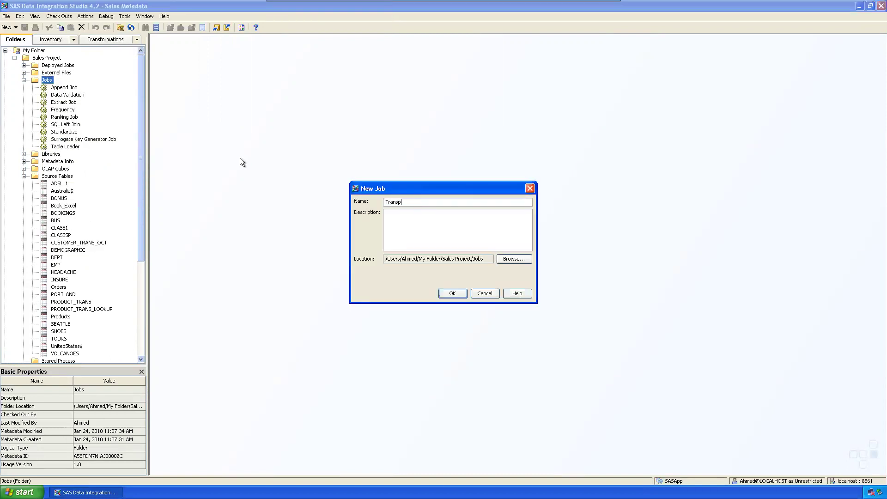
pyautogui.write('ose')
pyautogui.press('Return')
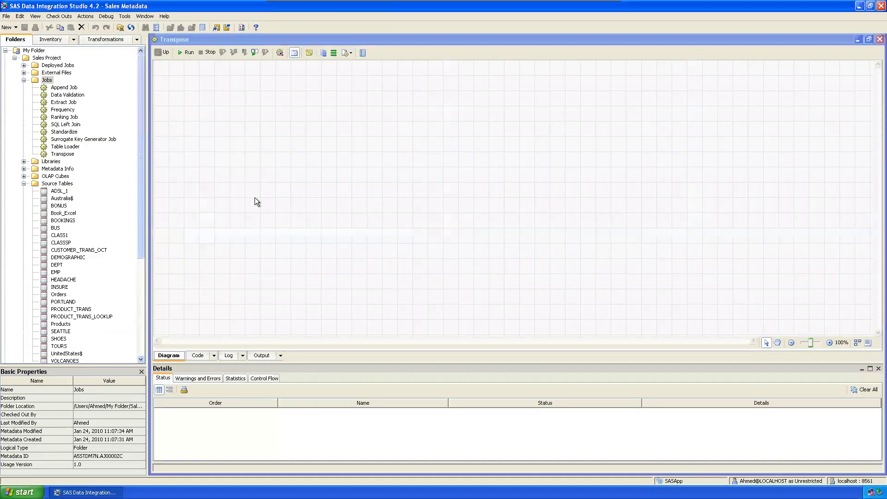
# Place CLASS1 on the Transpose job diagram, nudge it into position, and show Transformations
pyautogui.click(59, 235)
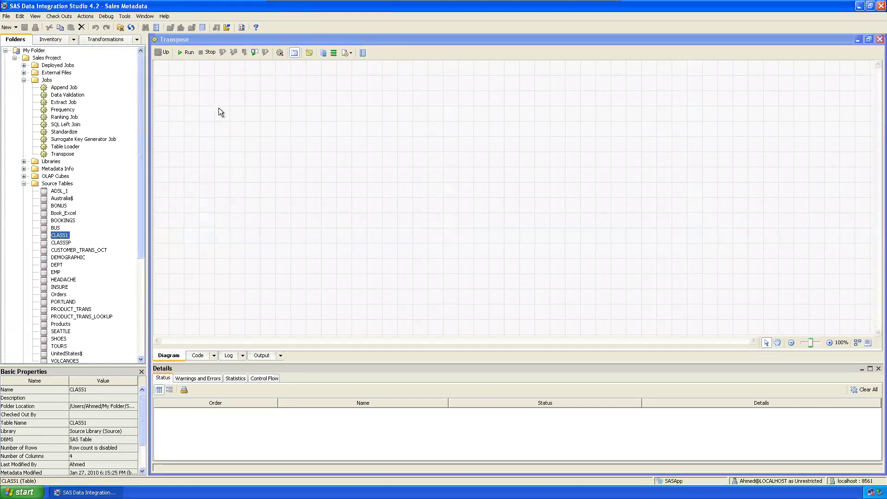
pyautogui.moveTo(218, 107); pyautogui.dragTo(218, 108)
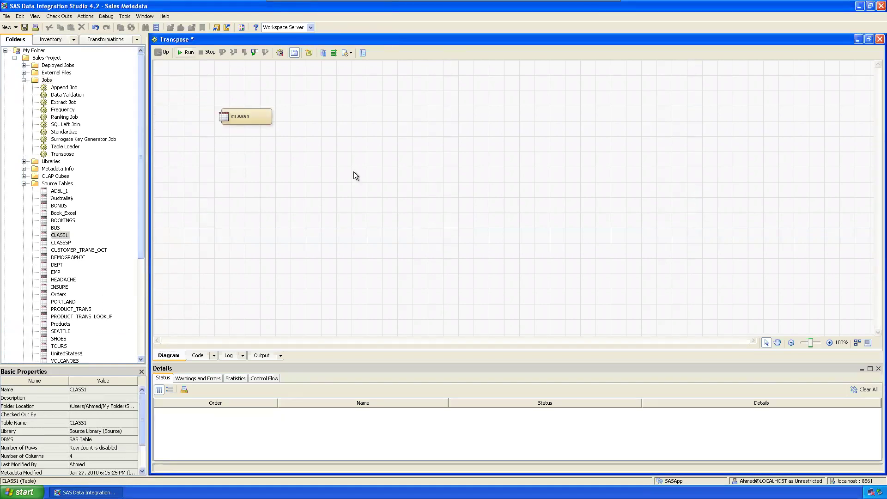
pyautogui.moveTo(236, 118); pyautogui.dragTo(273, 111)
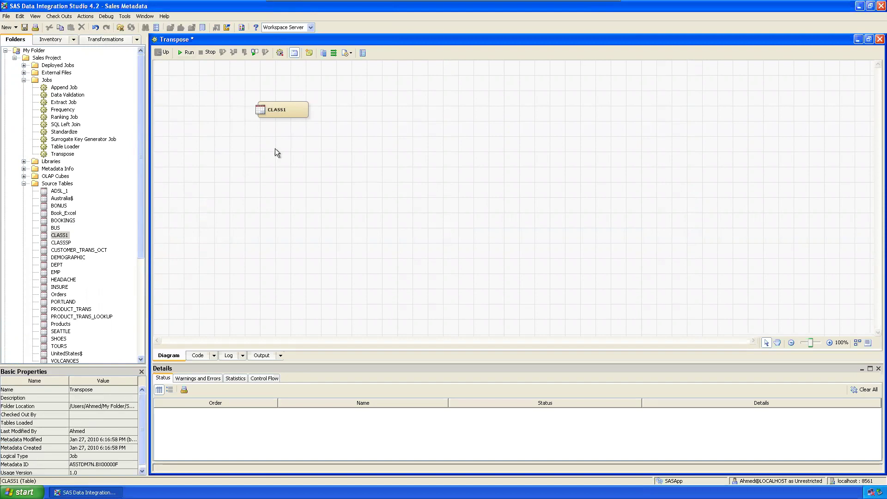
pyautogui.moveTo(289, 113); pyautogui.dragTo(292, 111)
pyautogui.click(387, 150)
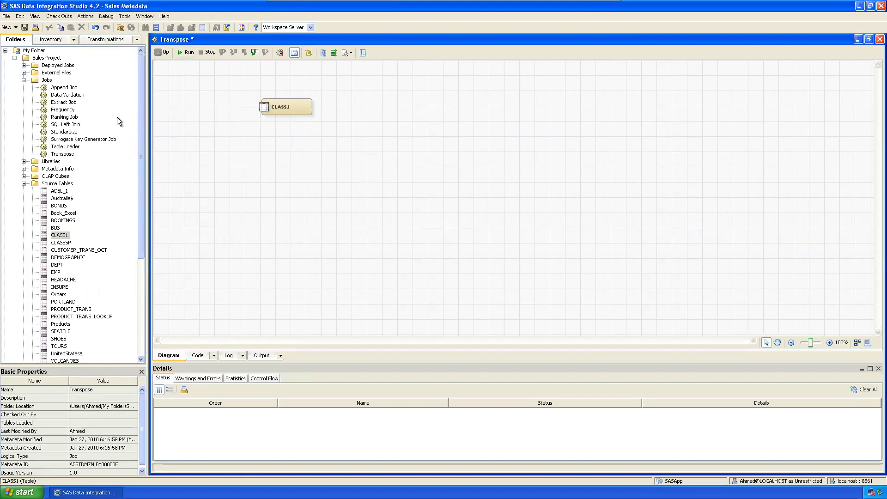
pyautogui.click(106, 39)
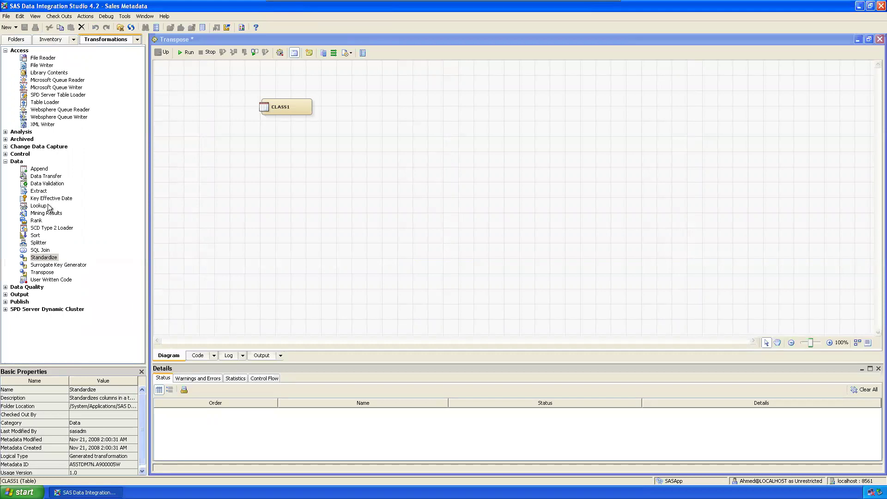
# Add a Transpose step fed by CLASS1 and begin registering its output table
pyautogui.moveTo(47, 273)
pyautogui.mouseDown()
pyautogui.moveTo(249, 184)
pyautogui.moveTo(300, 175)
pyautogui.mouseUp()
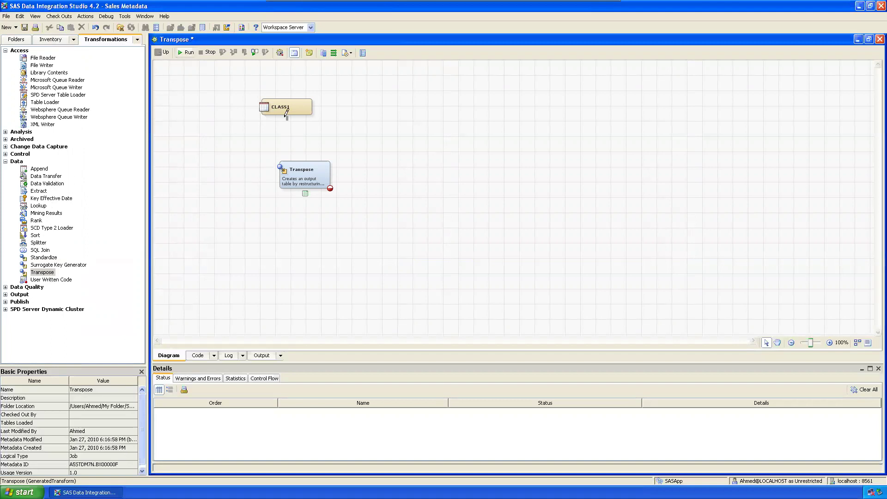
pyautogui.moveTo(287, 118); pyautogui.dragTo(305, 159)
pyautogui.rightClick(306, 194)
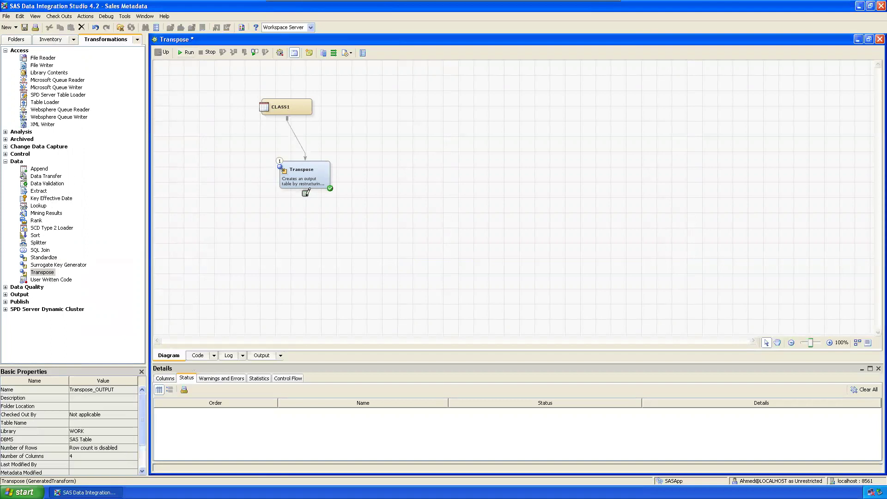
pyautogui.click(331, 270)
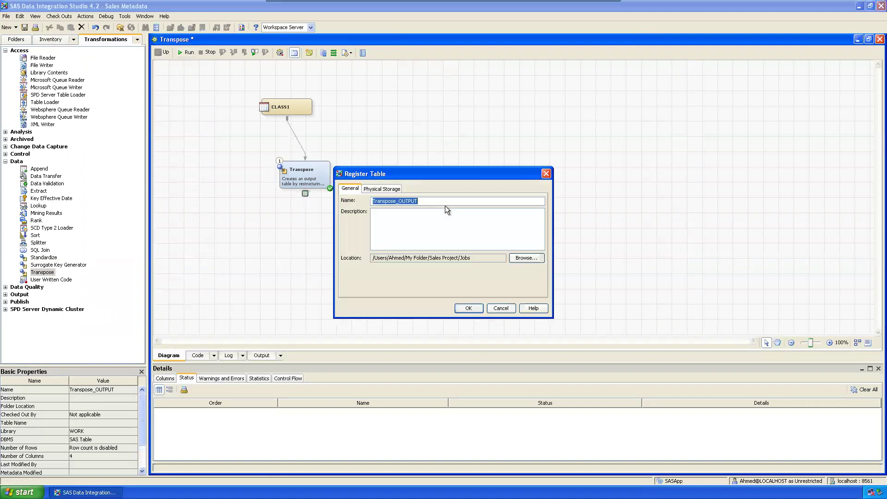
# Register the output as Transpose_OUTPUT in the Sales Project Target Tables folder
pyautogui.click(445, 206)
pyautogui.hotkey('ctrl', 'a')
pyautogui.hotkey('ctrl', 'c')
pyautogui.click(519, 259)
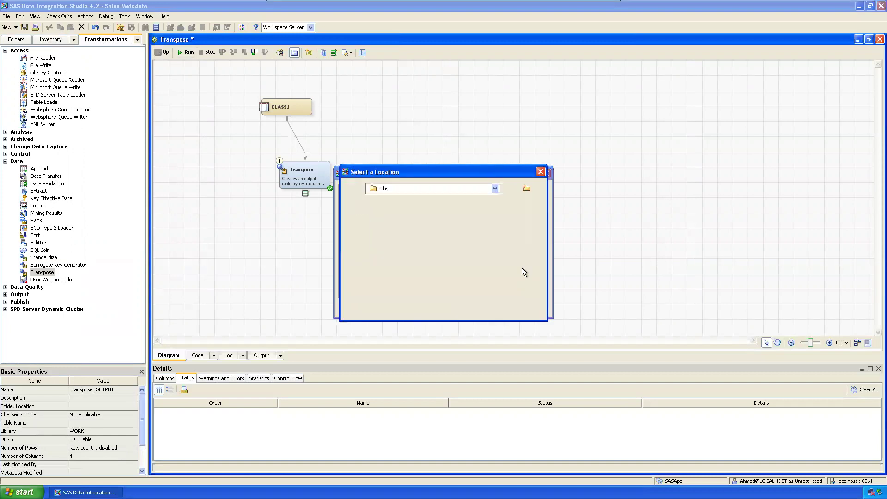
pyautogui.click(497, 189)
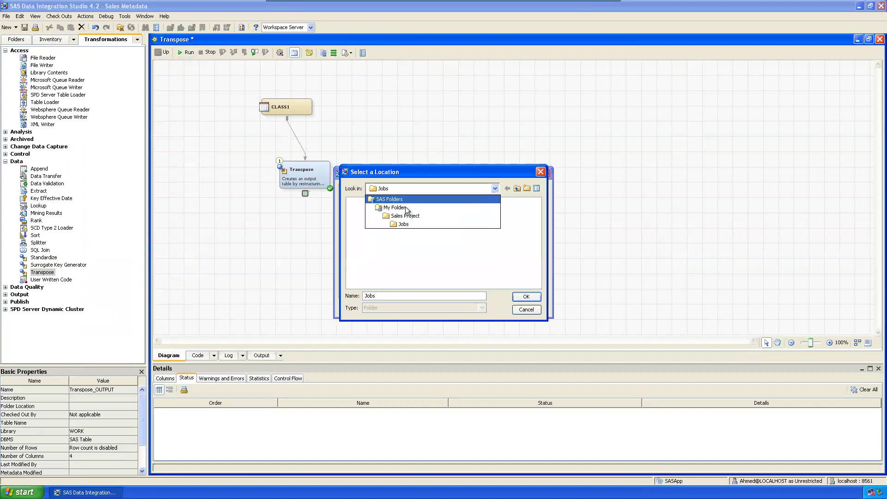
pyautogui.click(432, 253)
pyautogui.doubleClick(378, 203)
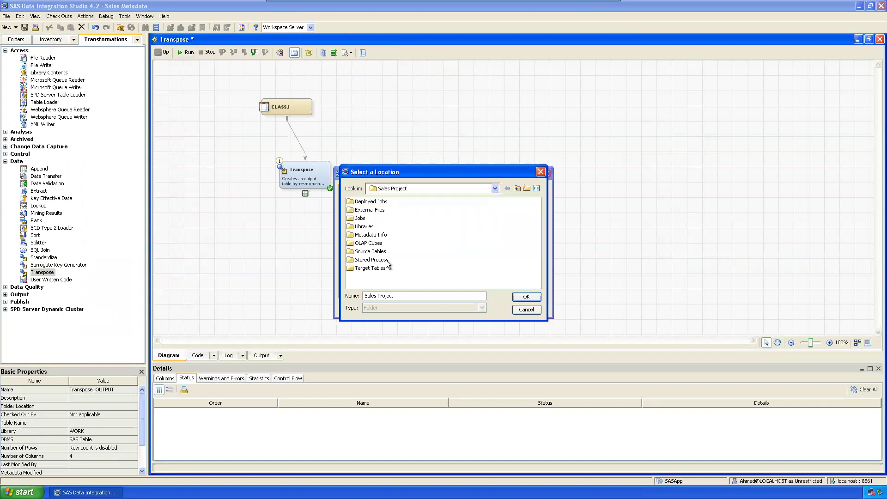
pyautogui.click(394, 269)
pyautogui.click(526, 297)
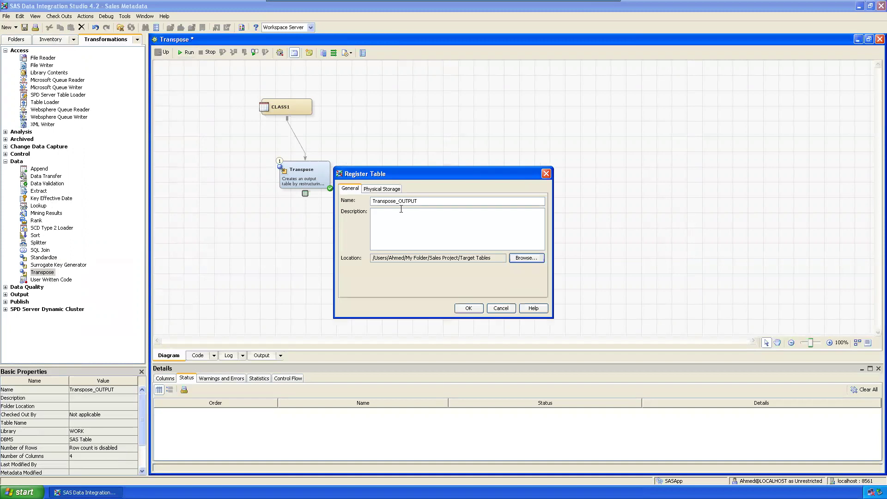
pyautogui.click(387, 189)
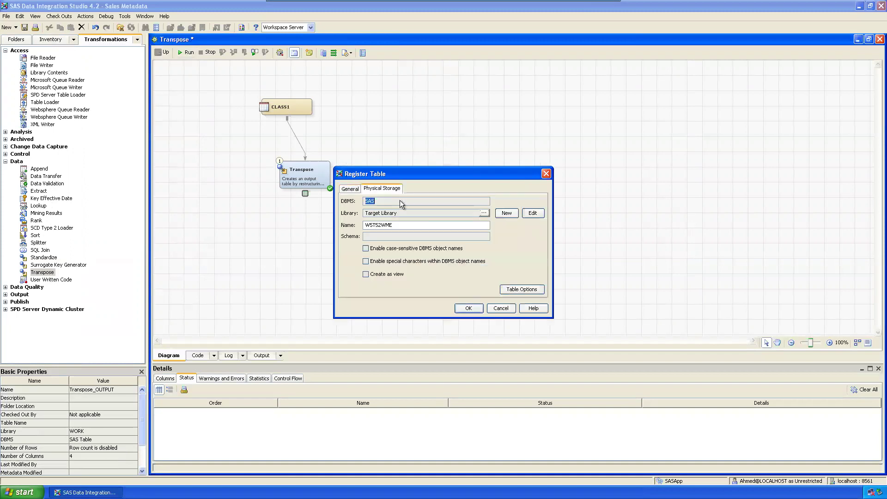
pyautogui.hotkey('ctrl', 'v')
pyautogui.click(468, 308)
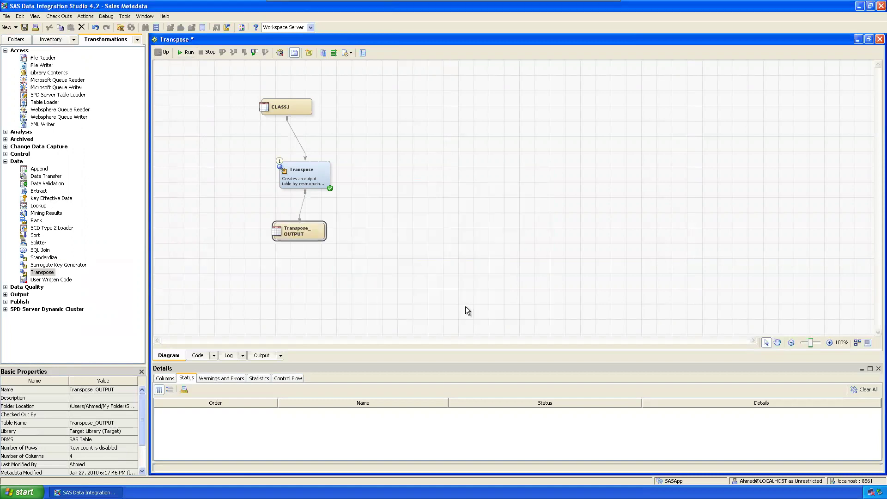
# In the Transpose properties, add unitI and unitII to the VAR statement
pyautogui.rightClick(311, 175)
pyautogui.click(327, 179)
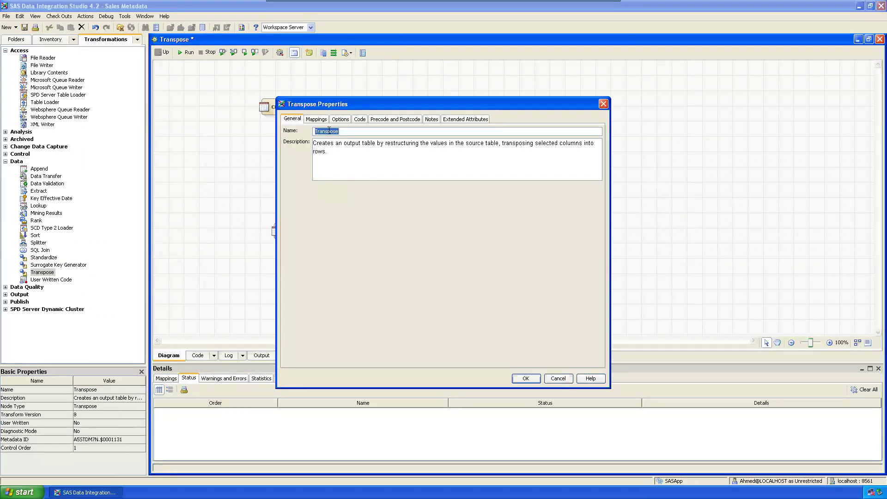
pyautogui.click(340, 119)
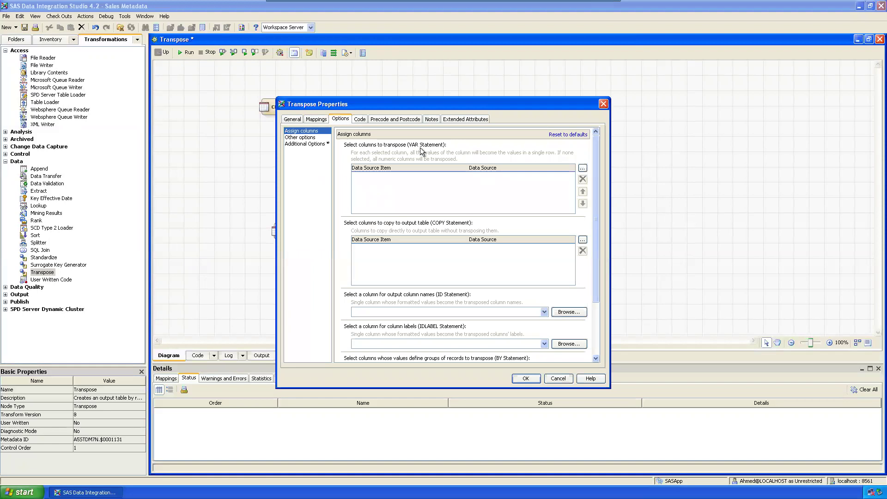
pyautogui.click(583, 168)
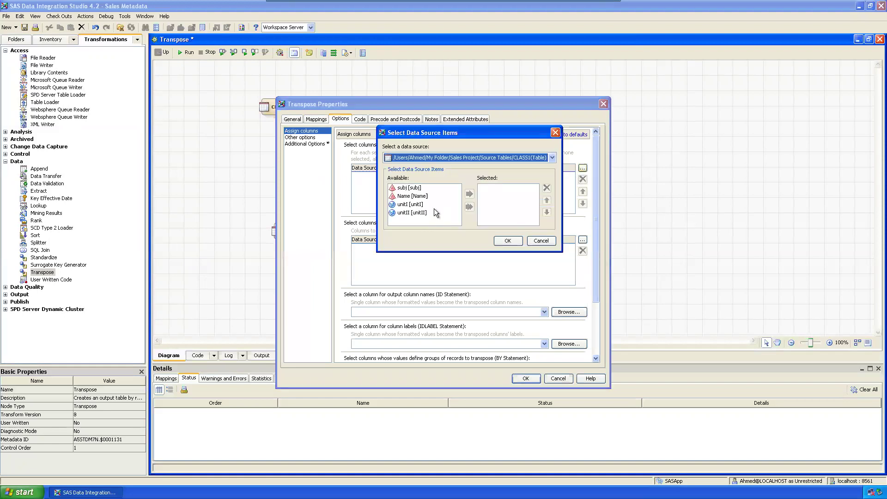
pyautogui.click(410, 205)
pyautogui.keyDown('shift'); pyautogui.click(421, 213); pyautogui.keyUp('shift')
pyautogui.click(470, 194)
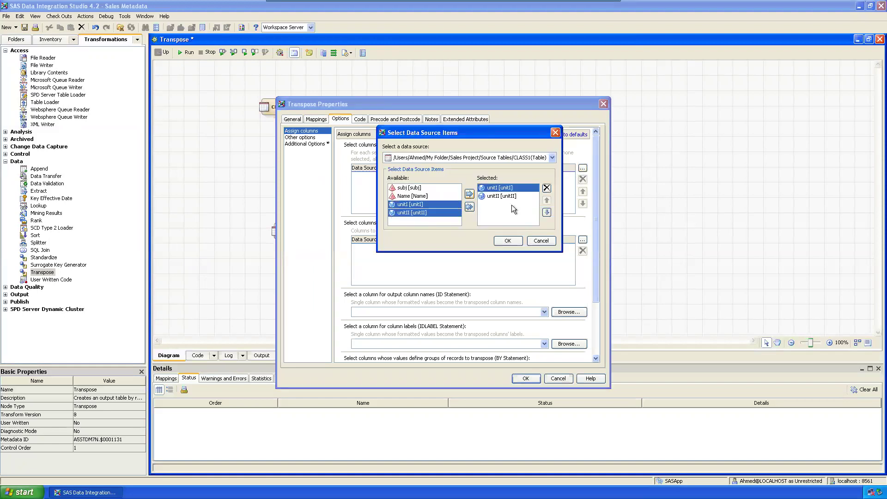
pyautogui.click(513, 241)
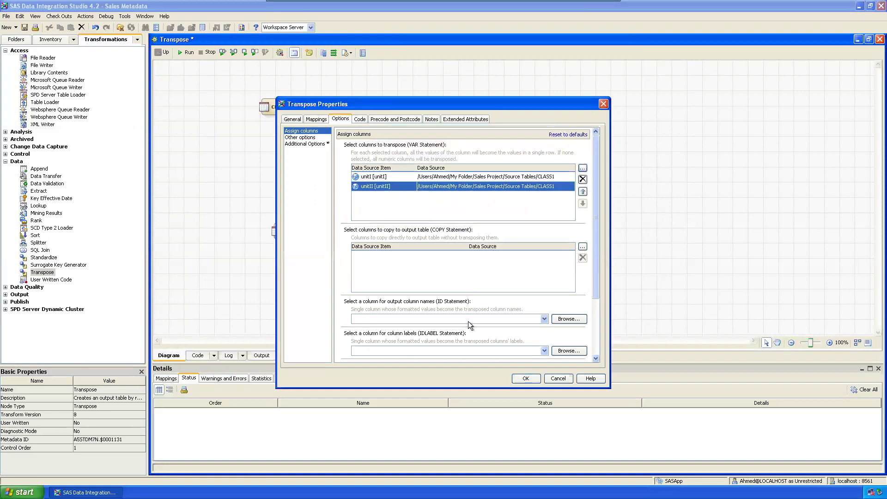
# Add subj to the BY statement and confirm
pyautogui.moveTo(595, 272); pyautogui.dragTo(600, 323)
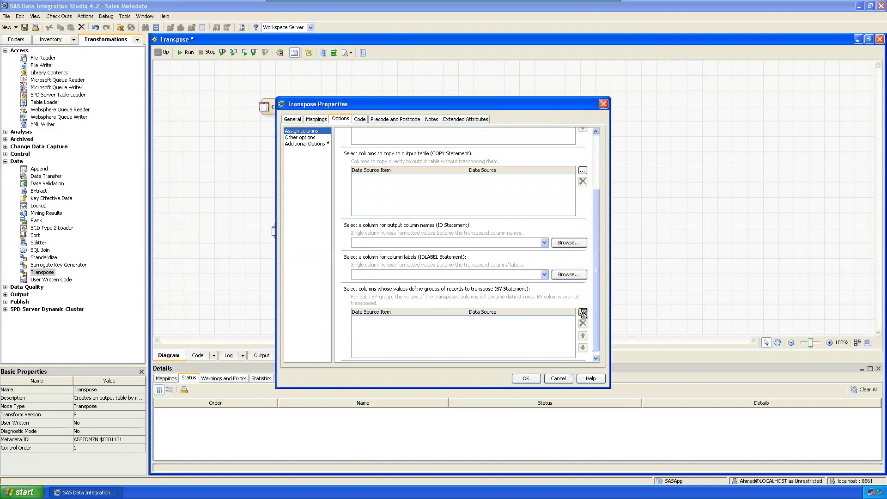
pyautogui.click(583, 313)
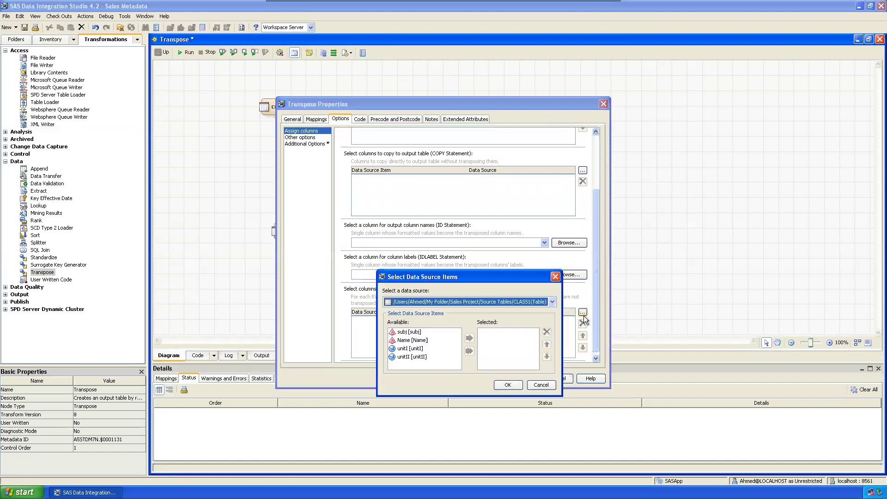
pyautogui.click(414, 333)
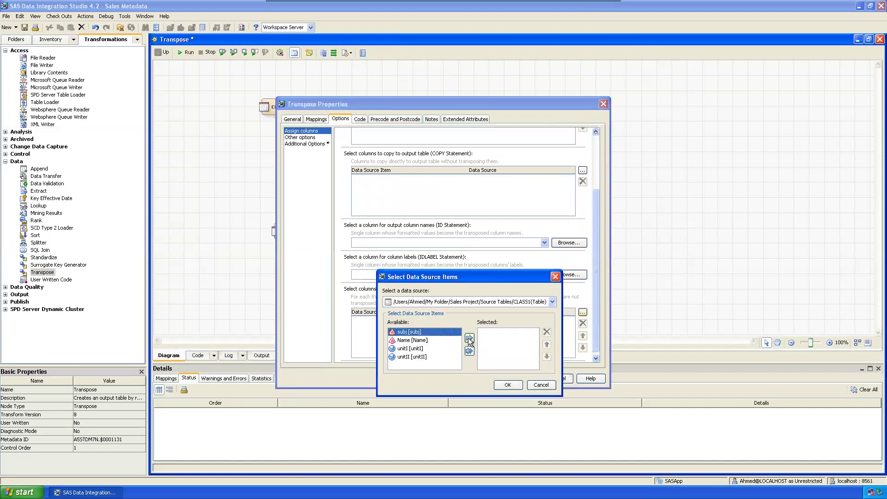
pyautogui.click(469, 338)
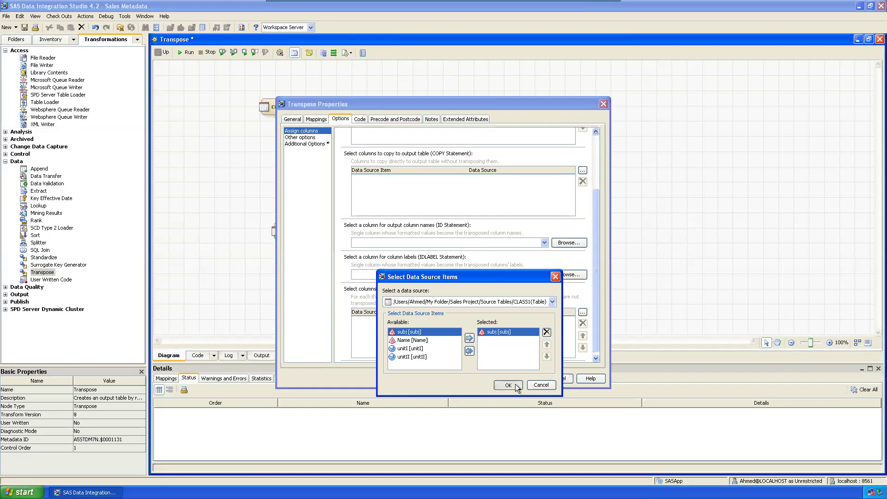
pyautogui.click(515, 384)
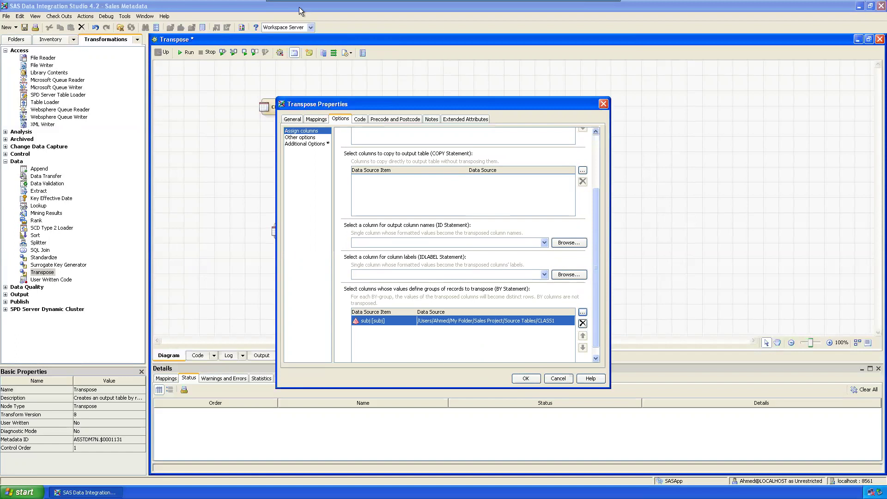
# Glance at the Word Task 8 notes, then return to the Transpose Properties dialog
pyautogui.click(499, 490)
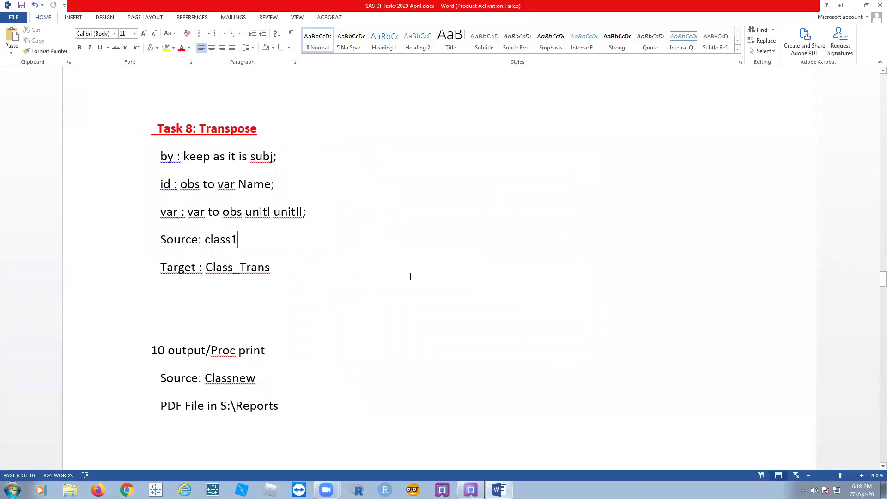
pyautogui.moveTo(499, 490)
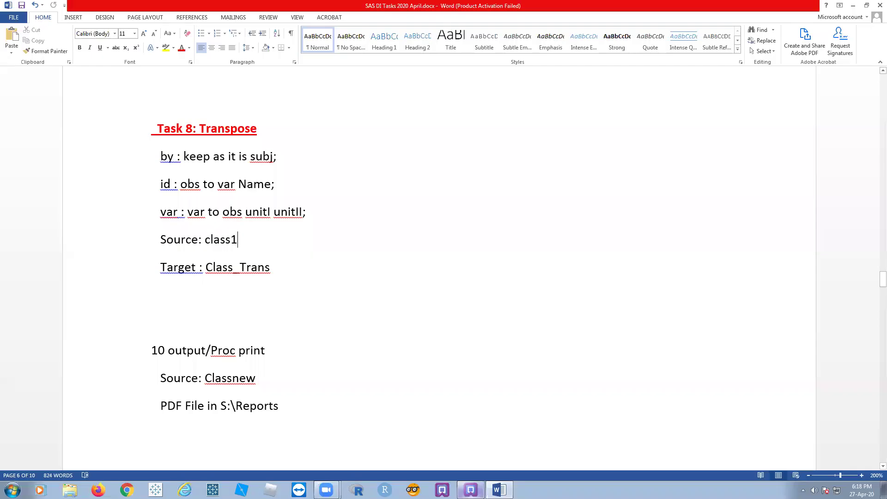
pyautogui.click(470, 489)
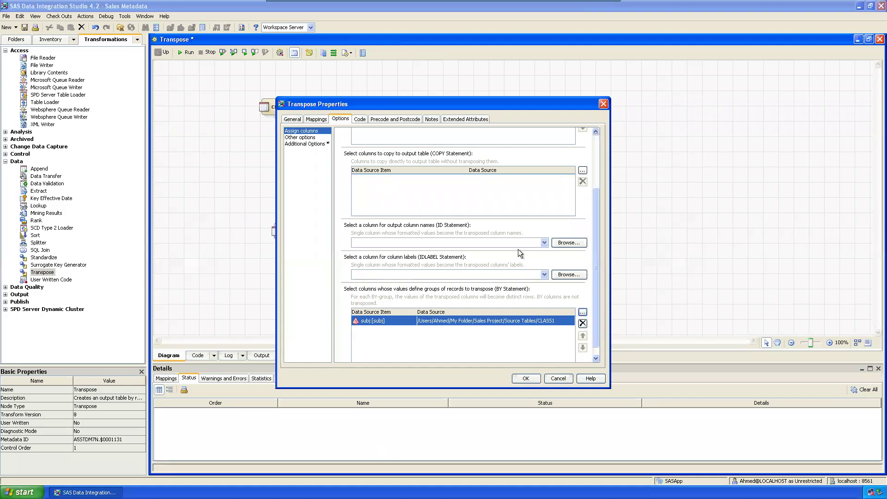
# Set the ID statement to Name per the notes' id line, then exit VM full screen
pyautogui.click(545, 244)
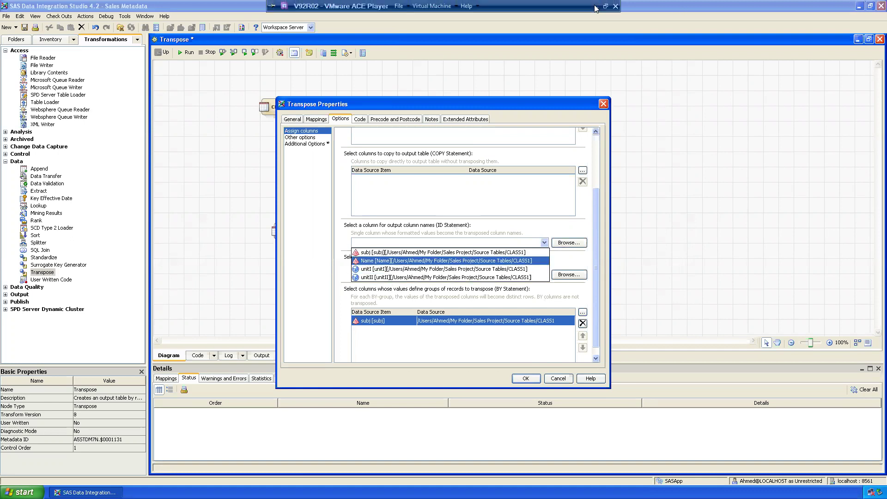
pyautogui.click(596, 6)
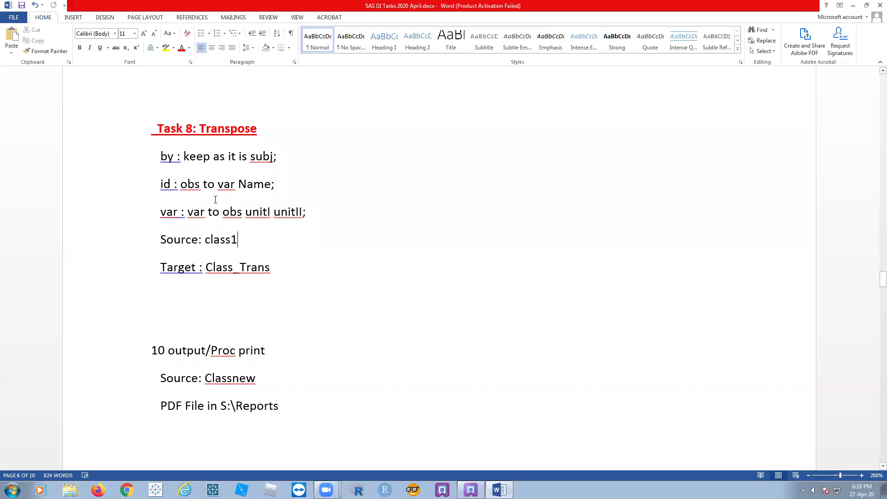
pyautogui.click(301, 182)
pyautogui.click(471, 490)
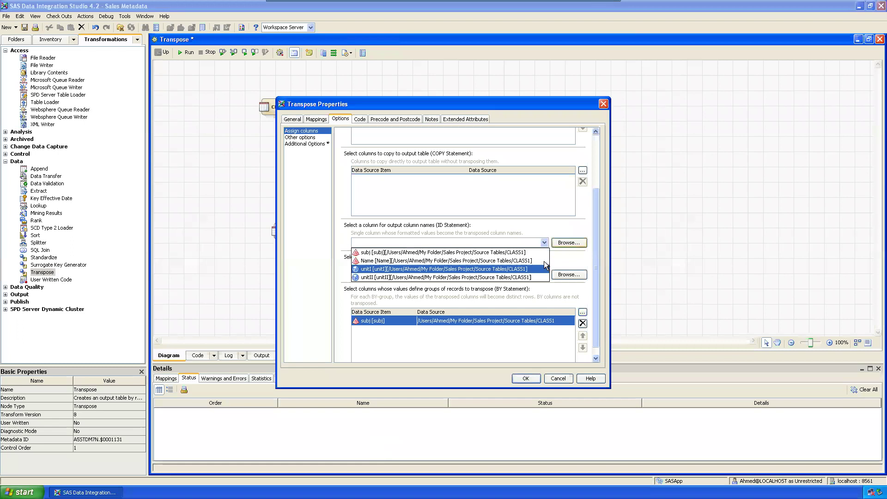
pyautogui.click(404, 261)
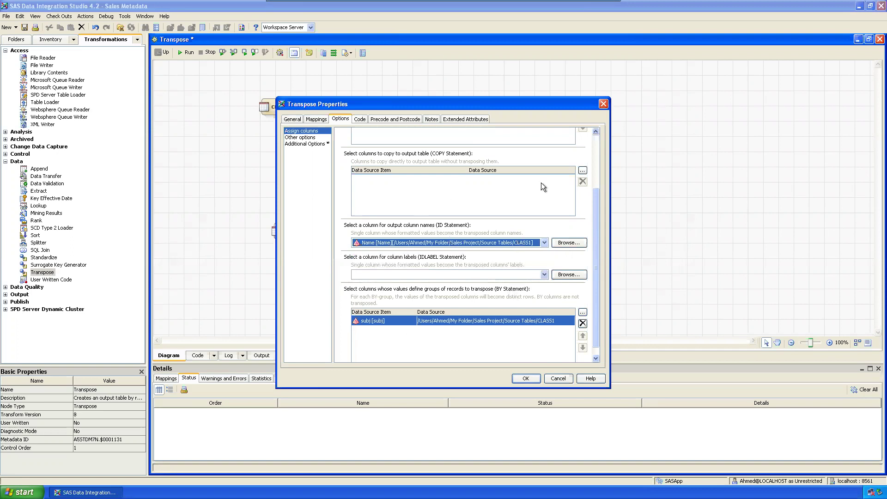
pyautogui.moveTo(596, 204); pyautogui.dragTo(594, 148)
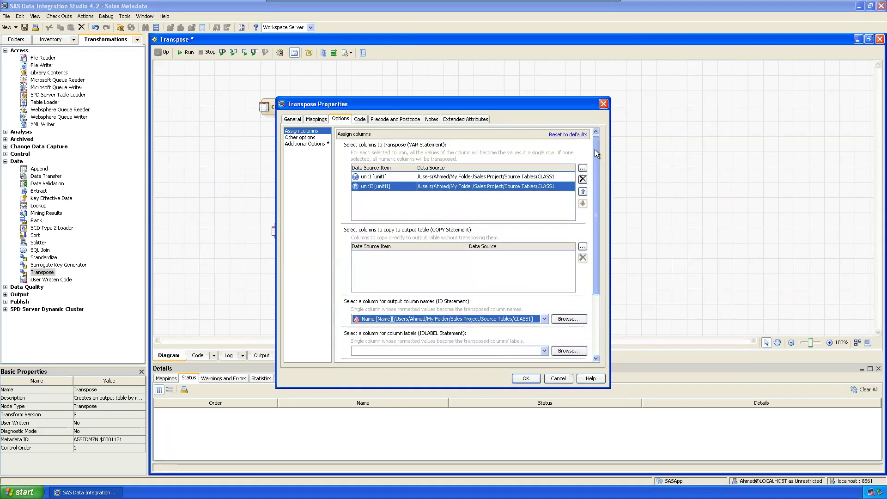
pyautogui.click(605, 9)
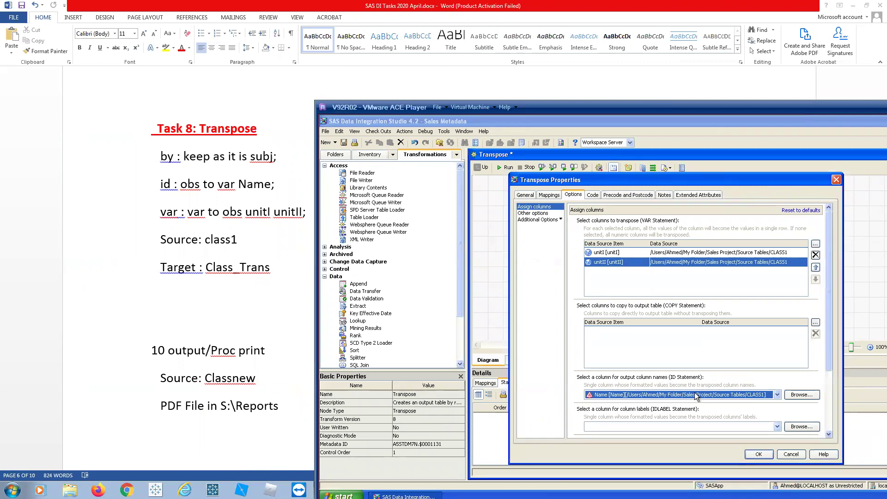
# Scroll through the Transpose Properties options to check them against the notes
pyautogui.moveTo(830, 315); pyautogui.dragTo(821, 370)
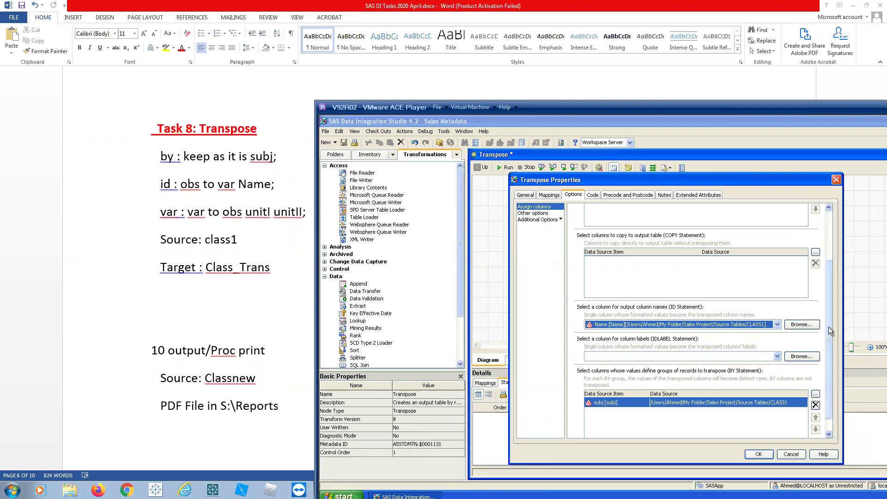
pyautogui.moveTo(828, 326); pyautogui.dragTo(827, 213)
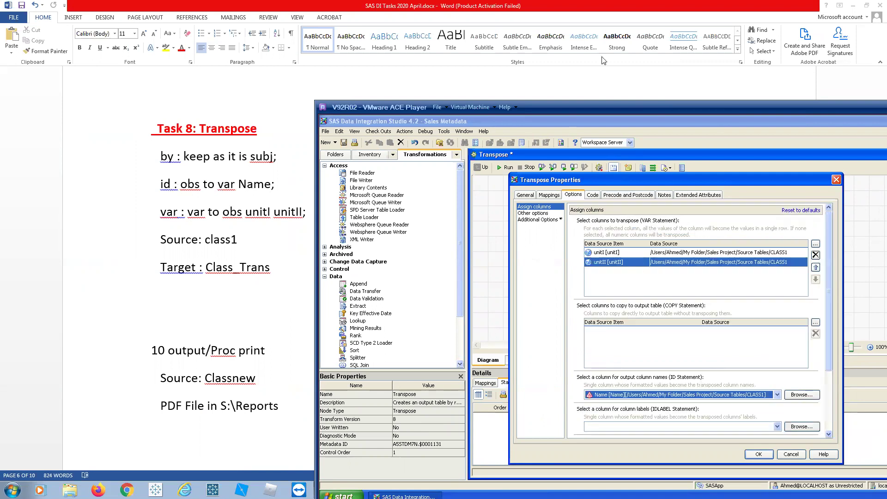
# Restore the VM to full screen, confirm the transpose settings and lay the diagram out vertically
pyautogui.doubleClick(598, 107)
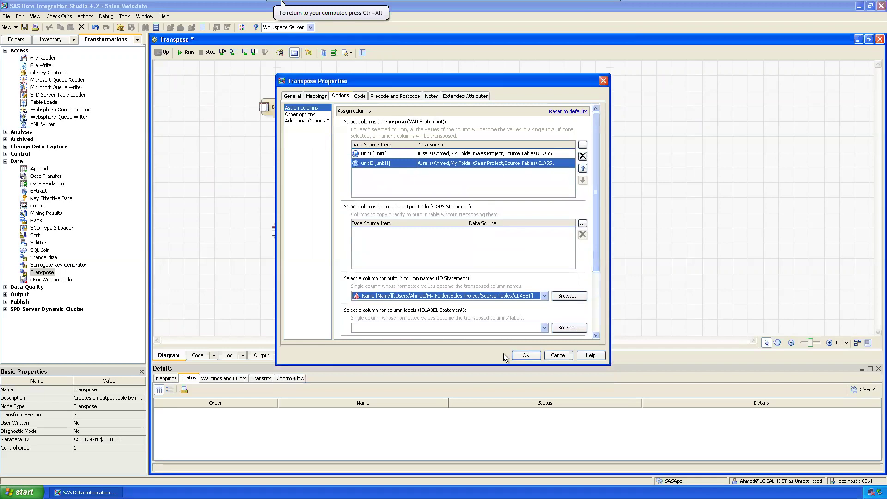
pyautogui.click(529, 355)
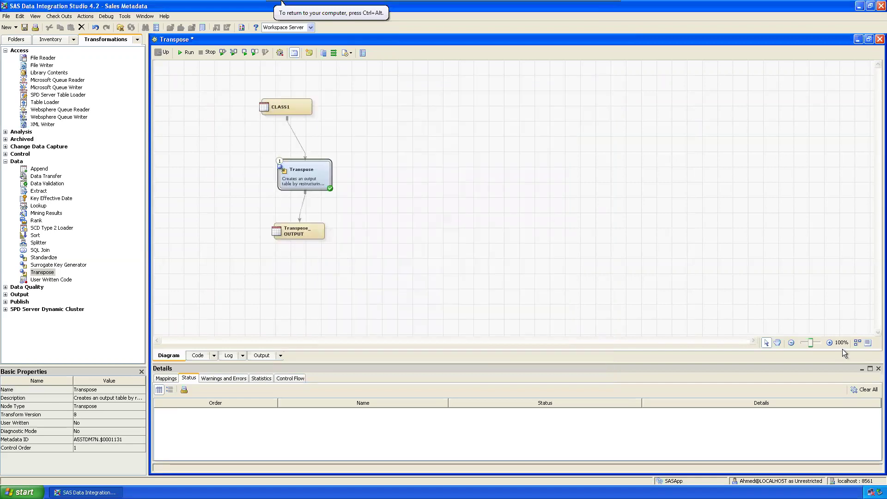
pyautogui.click(856, 343)
pyautogui.click(505, 139)
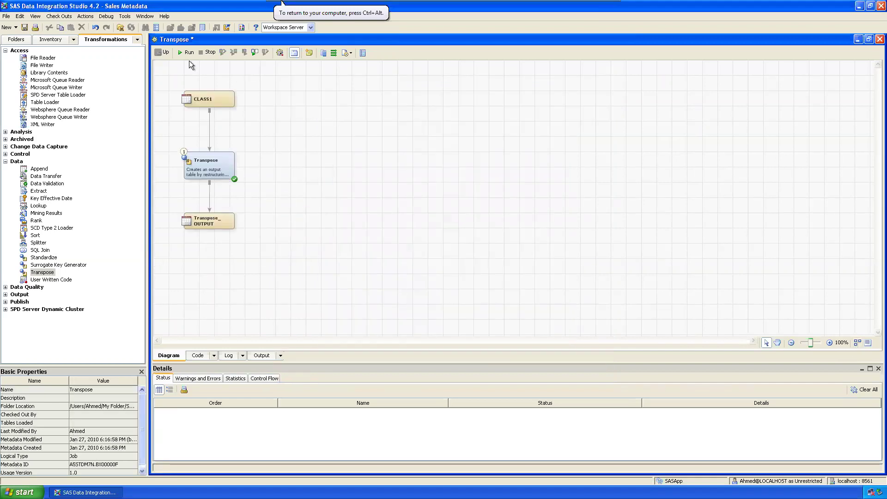
# Run the Transpose job and save it
pyautogui.click(187, 53)
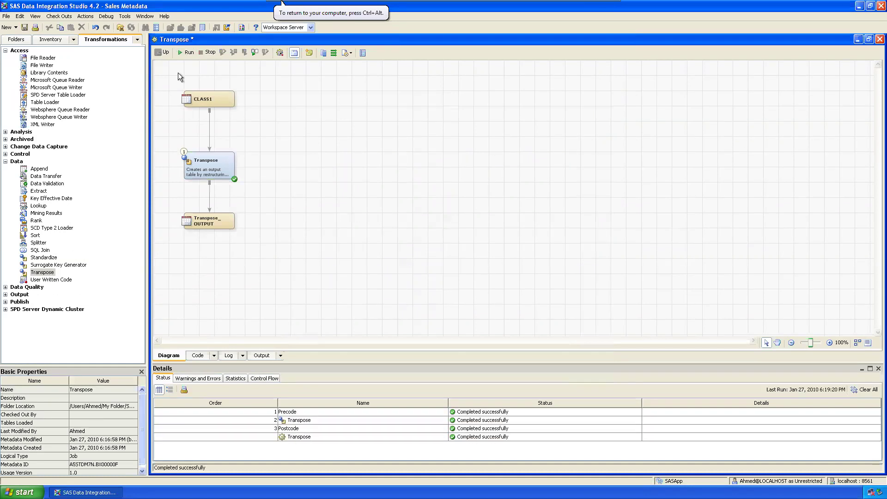
pyautogui.click(23, 27)
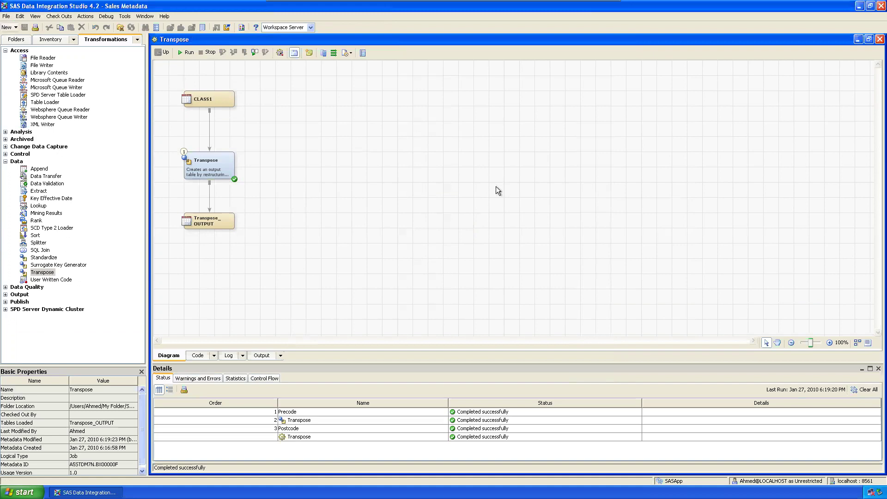
pyautogui.rightClick(208, 222)
# Open Transpose_OUTPUT's data, ignoring registered metadata, in a floating window moved aside
pyautogui.click(241, 235)
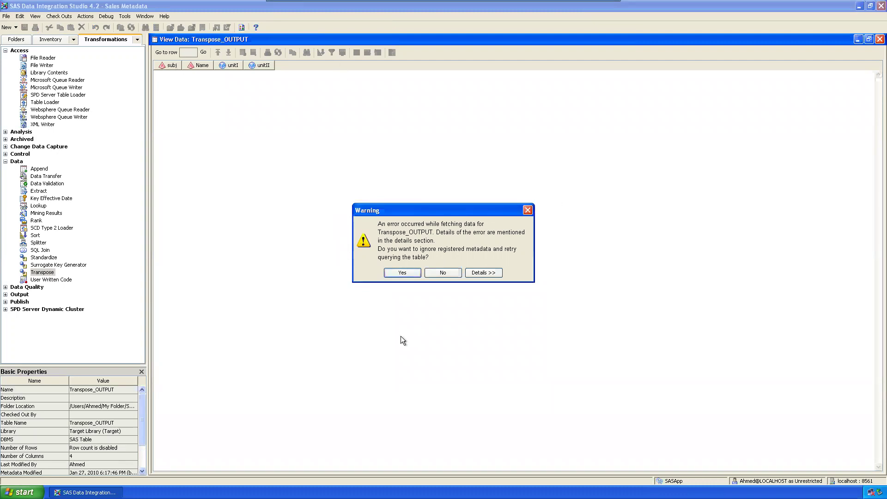
pyautogui.click(402, 272)
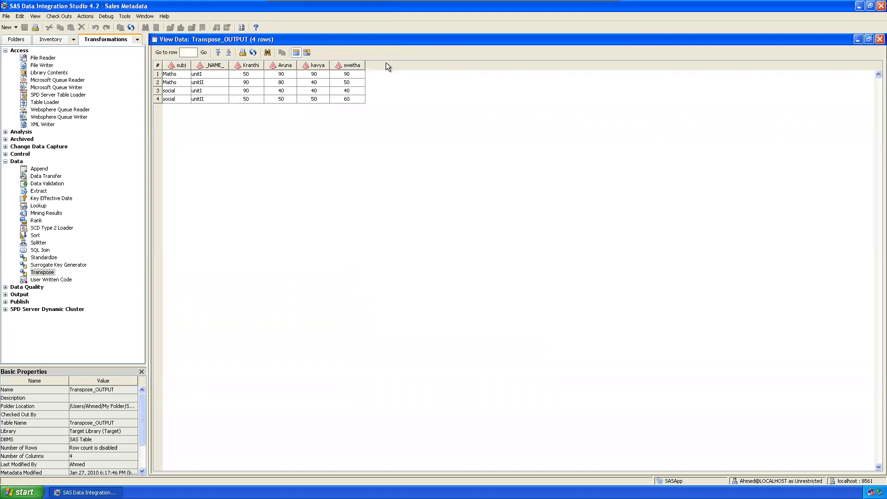
pyautogui.click(869, 39)
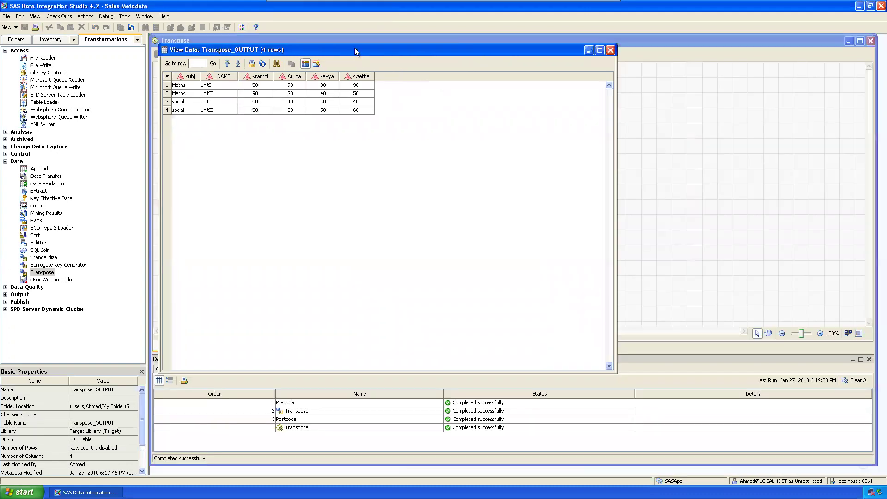
pyautogui.moveTo(355, 52); pyautogui.dragTo(581, 123)
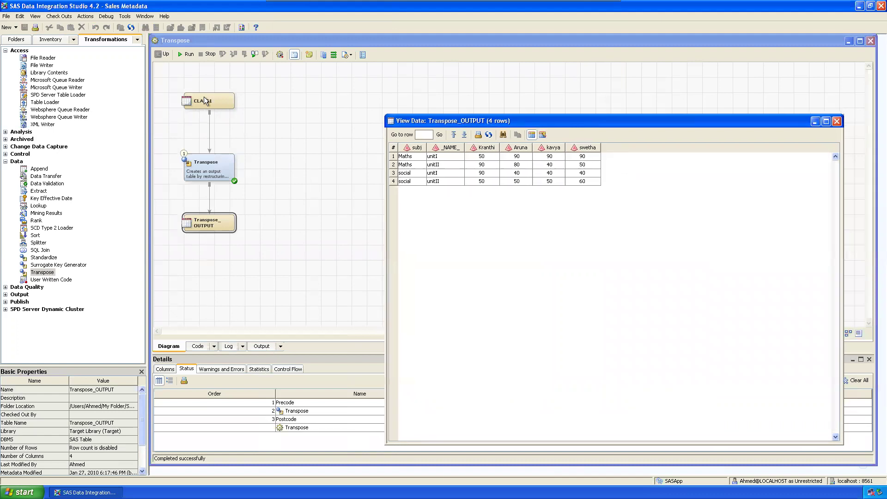
# View CLASS1's data and place the Transpose_OUTPUT data beside it
pyautogui.rightClick(205, 96)
pyautogui.click(235, 111)
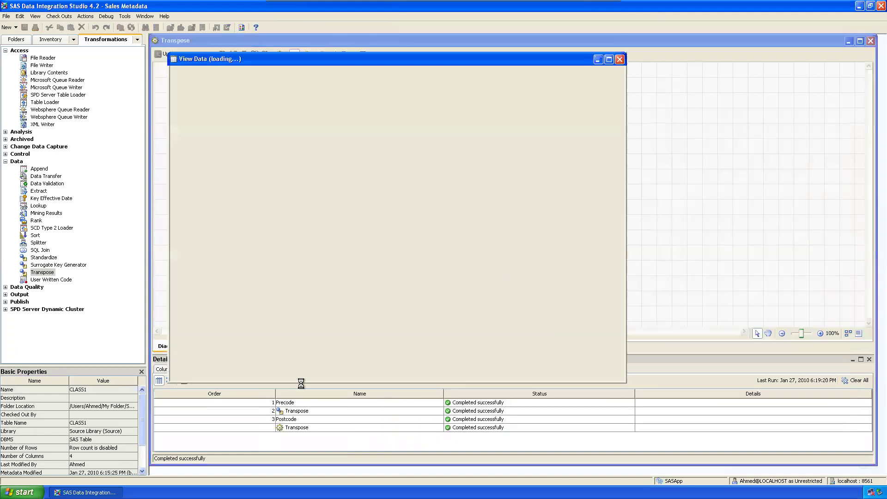
pyautogui.moveTo(393, 60); pyautogui.dragTo(455, 111)
pyautogui.click(849, 40)
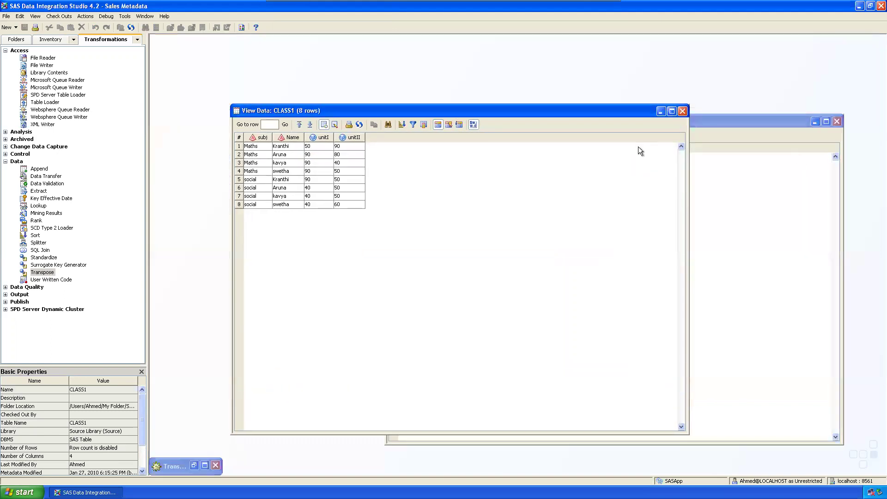
pyautogui.click(716, 121)
pyautogui.moveTo(495, 115); pyautogui.dragTo(420, 108)
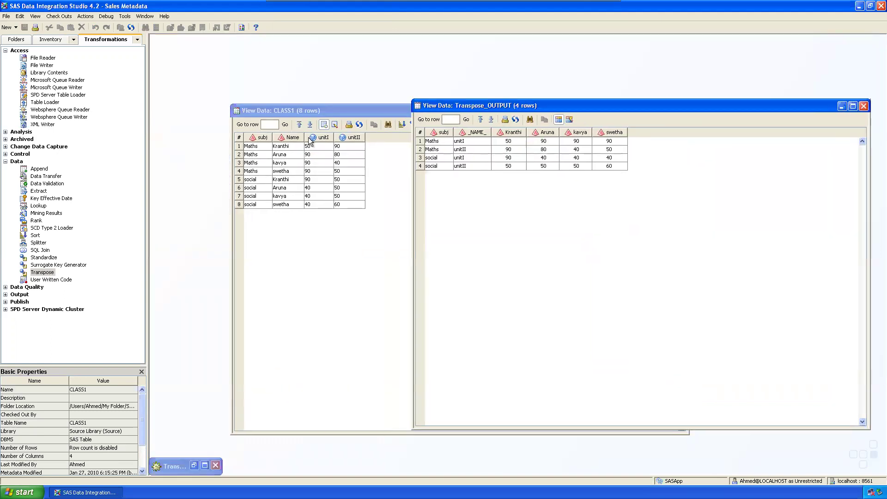